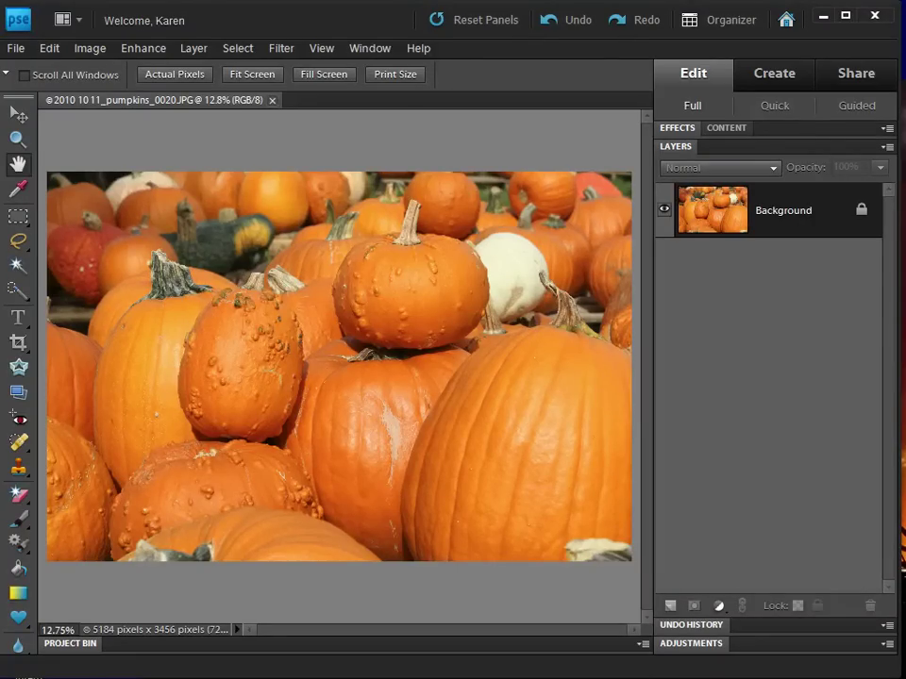
Step: Open the Image menu to reach the pumpkin photo's resize options
click(96, 52)
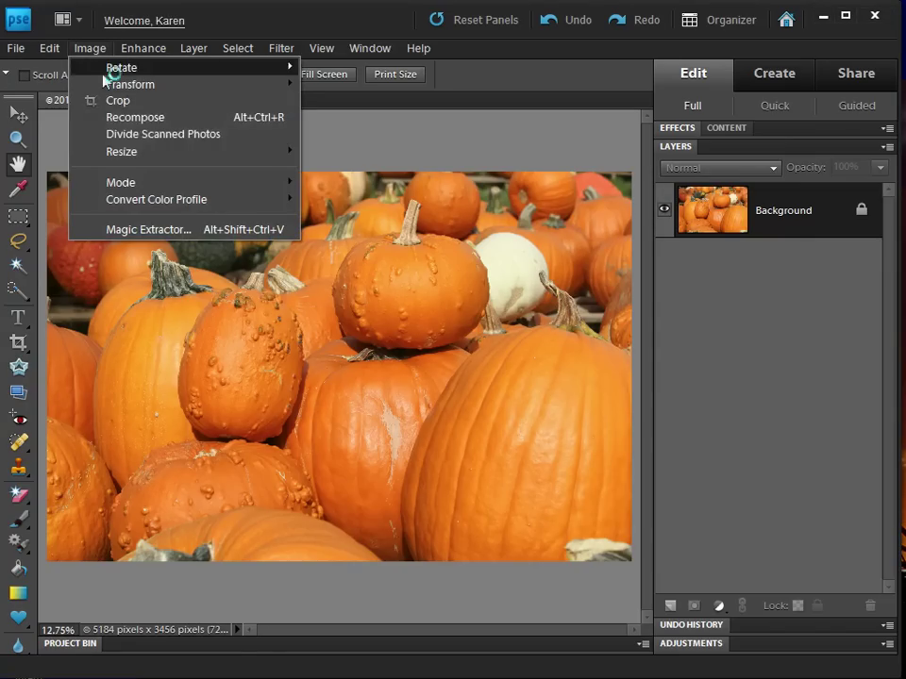
mouse_move(121, 151)
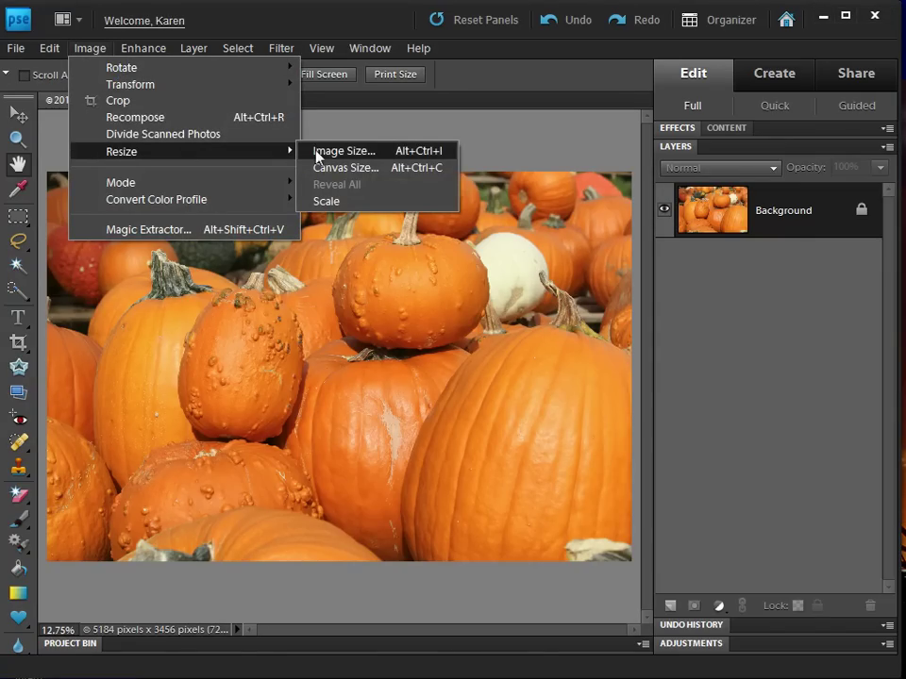
Step: In Image Size, enter a 1600-pixel width so the height becomes 1067 pixels
click(320, 153)
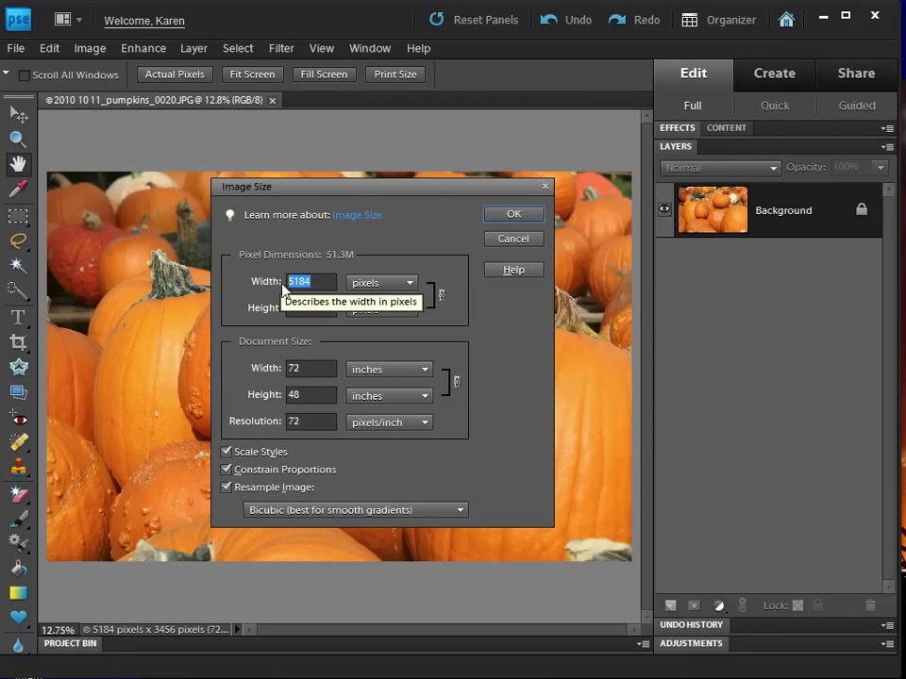
text(1600)
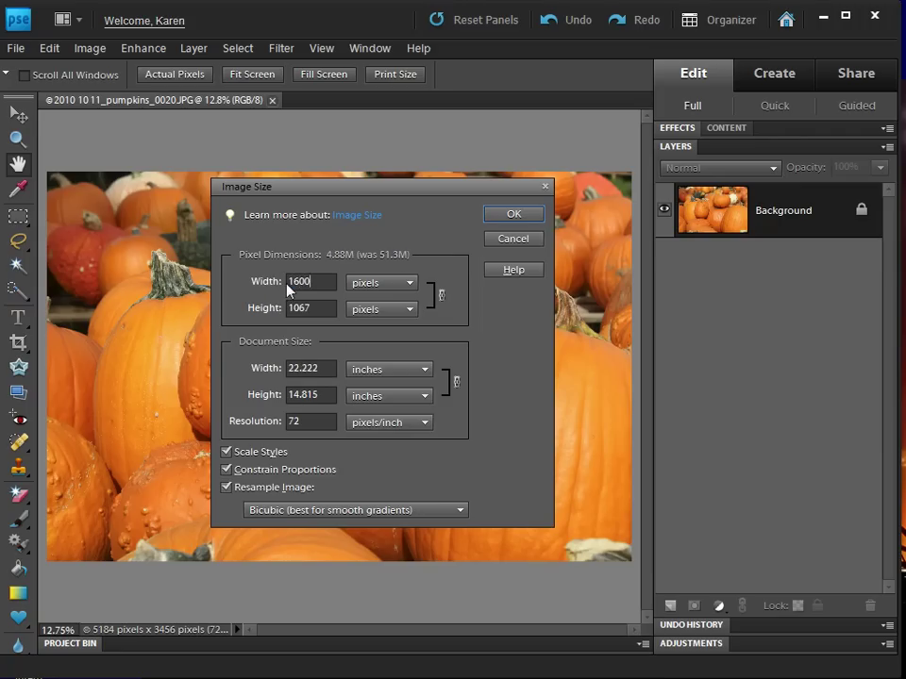
drag(319, 308, 287, 309)
Step: Choose Bicubic Sharper (best for reduction) as the resampling method
click(322, 310)
click(462, 510)
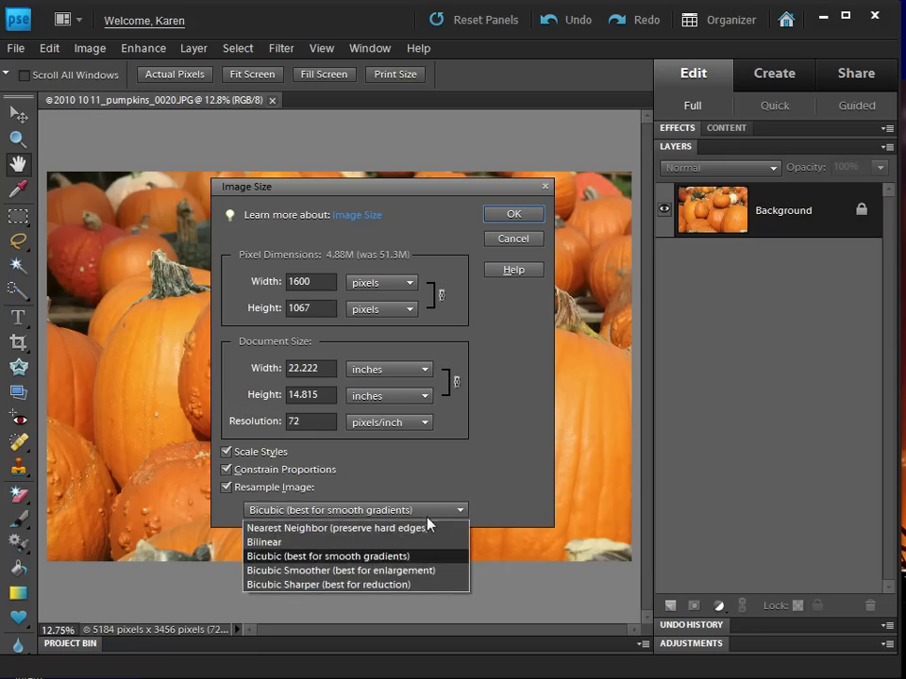
click(400, 585)
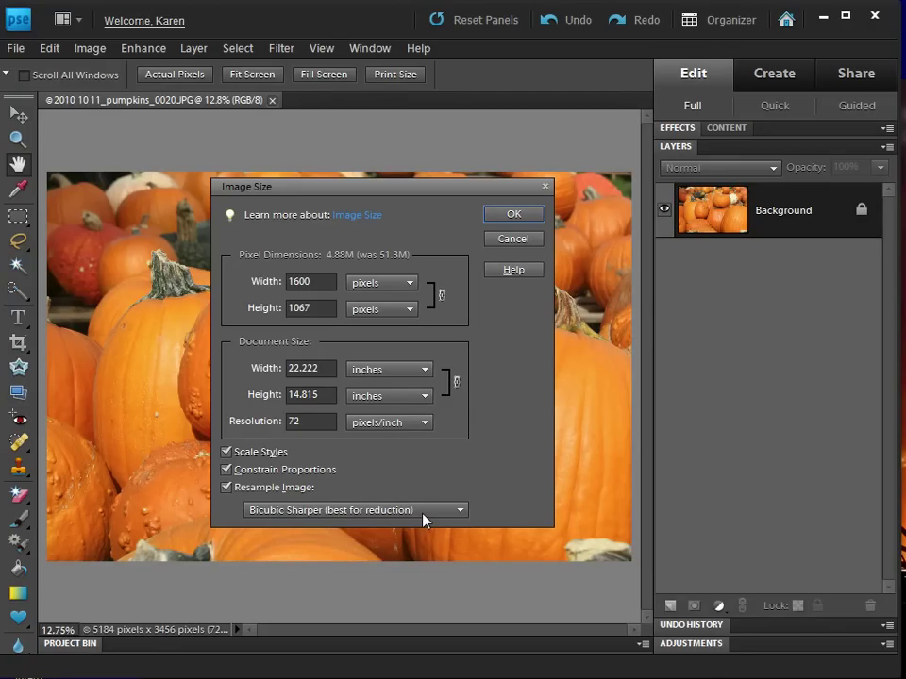
Step: Apply the 1600 × 1067 pixel resize and fit the photo to the window
click(516, 215)
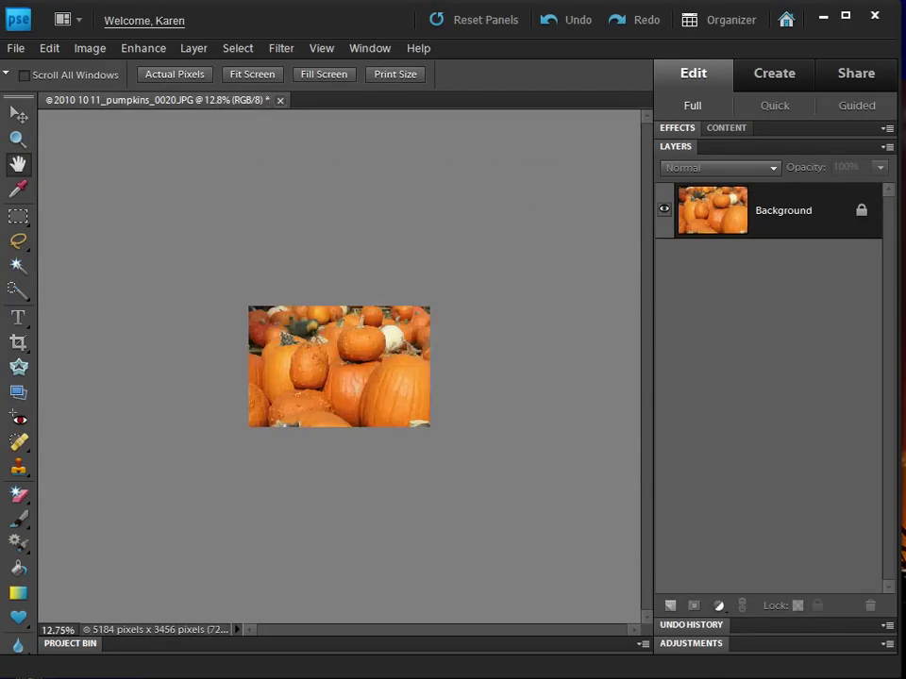
double_click(20, 165)
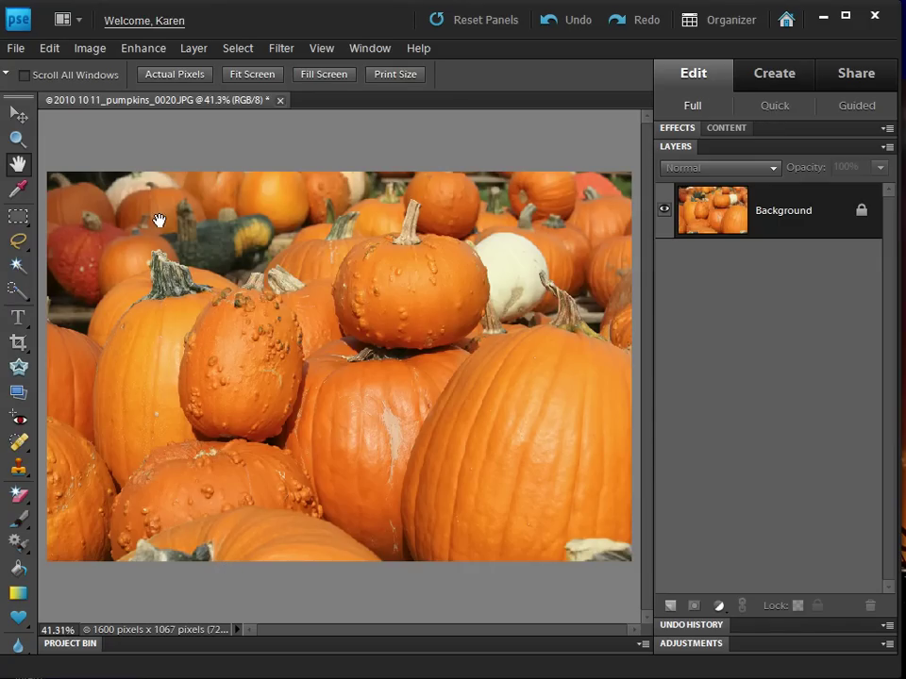
Step: Undo the resize to restore 5184 × 3456 pixels and reopen Image Size
click(48, 48)
click(75, 67)
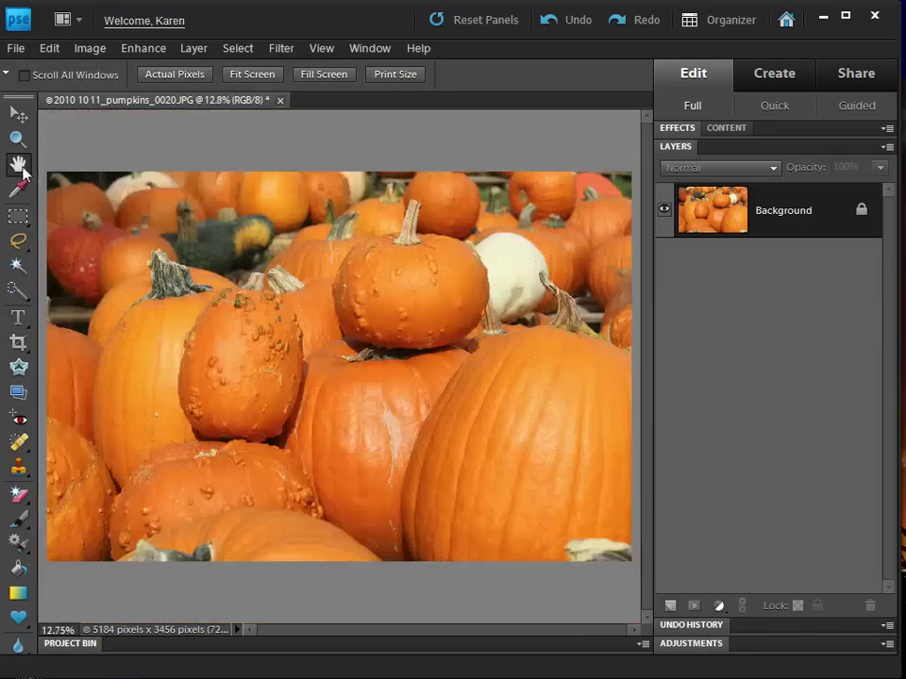
click(22, 169)
click(95, 54)
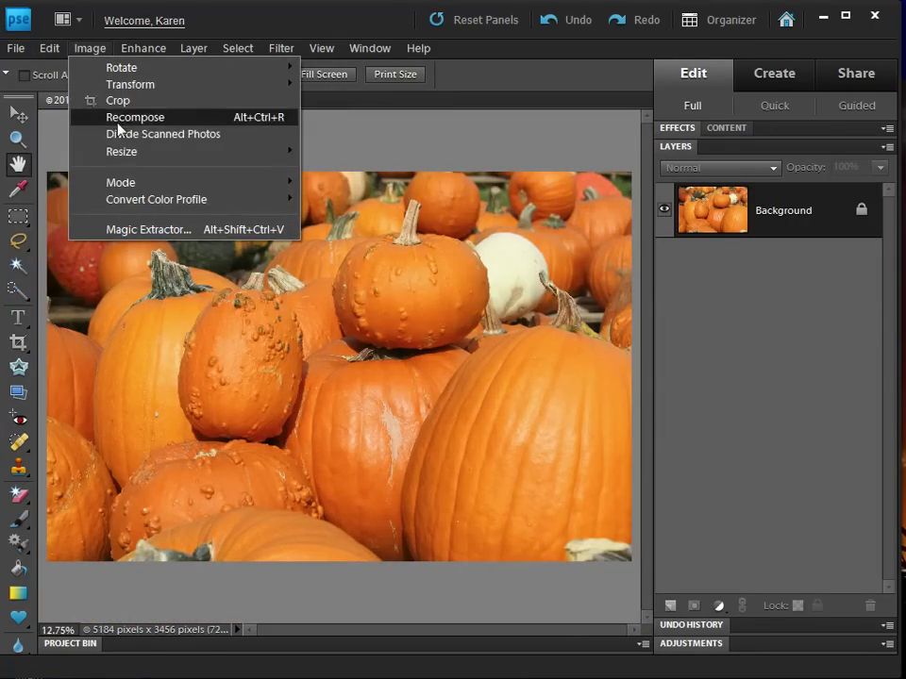
mouse_move(122, 151)
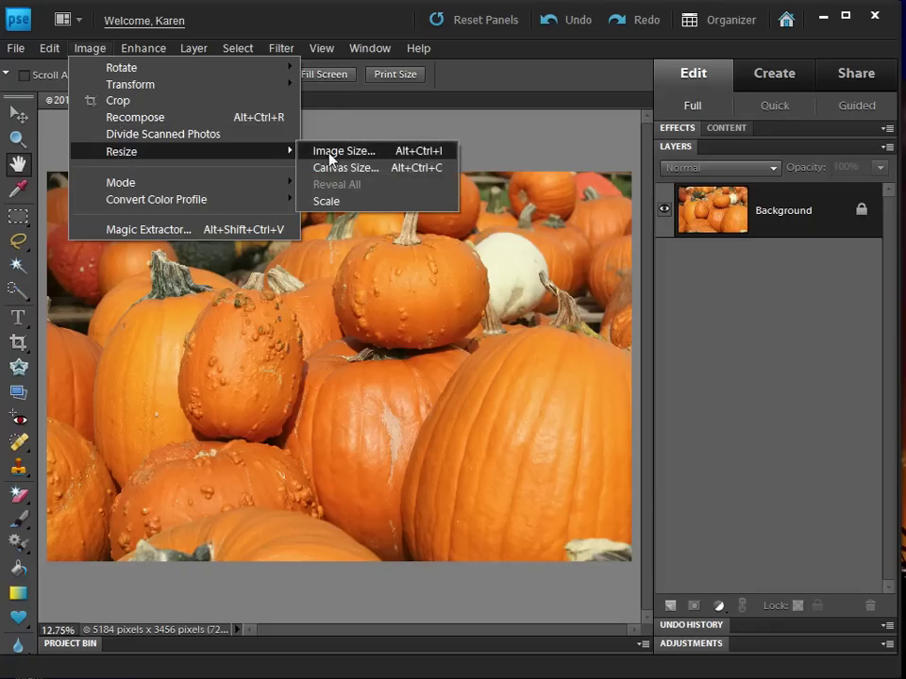
click(331, 157)
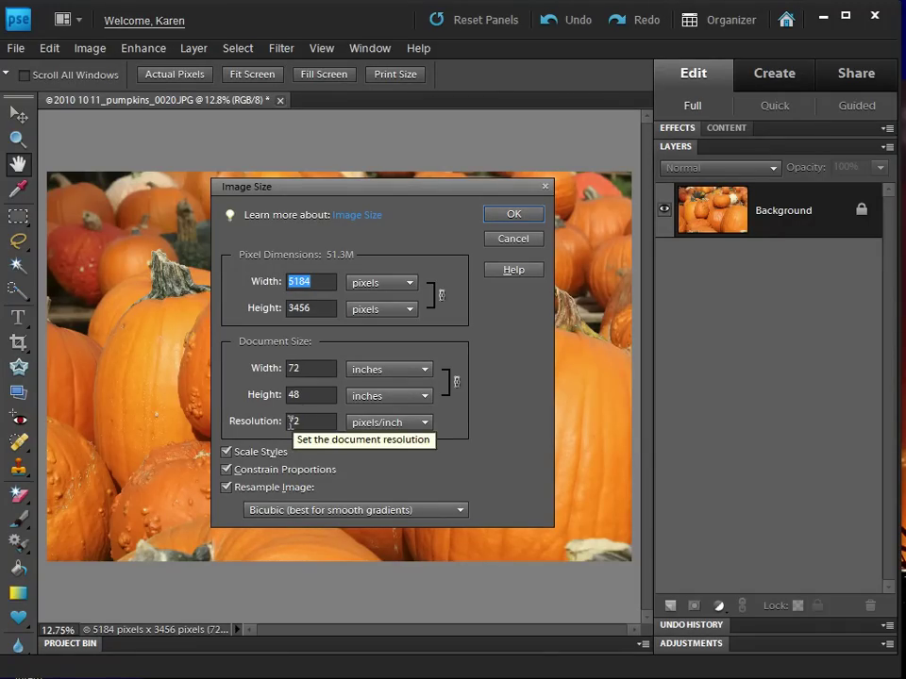
Step: Set resolution to 300 ppi and document width to 6 inches (1800 × 1200 px)
click(288, 422)
drag(289, 424, 302, 424)
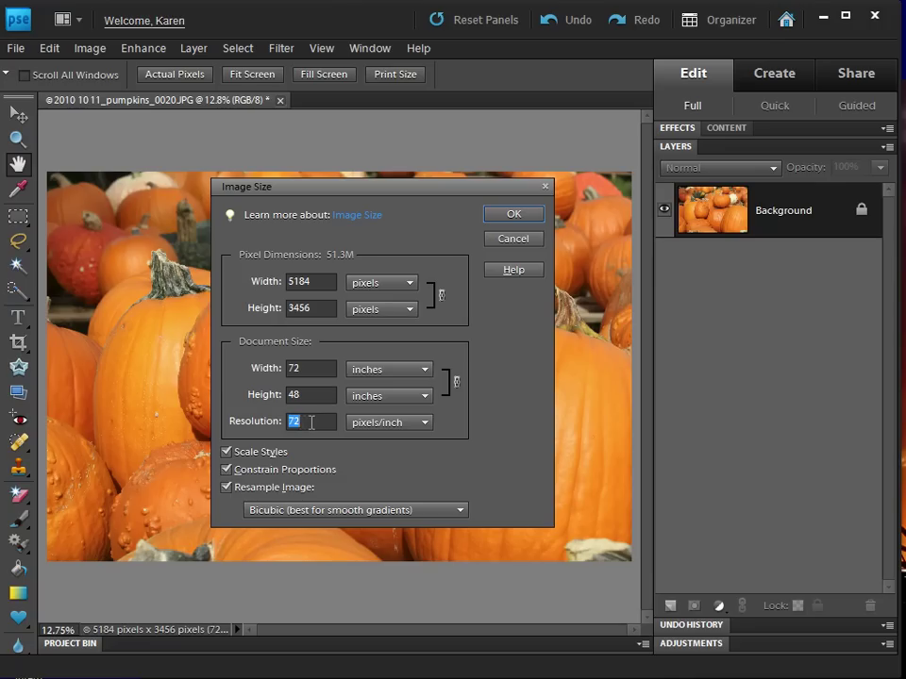
text(30)
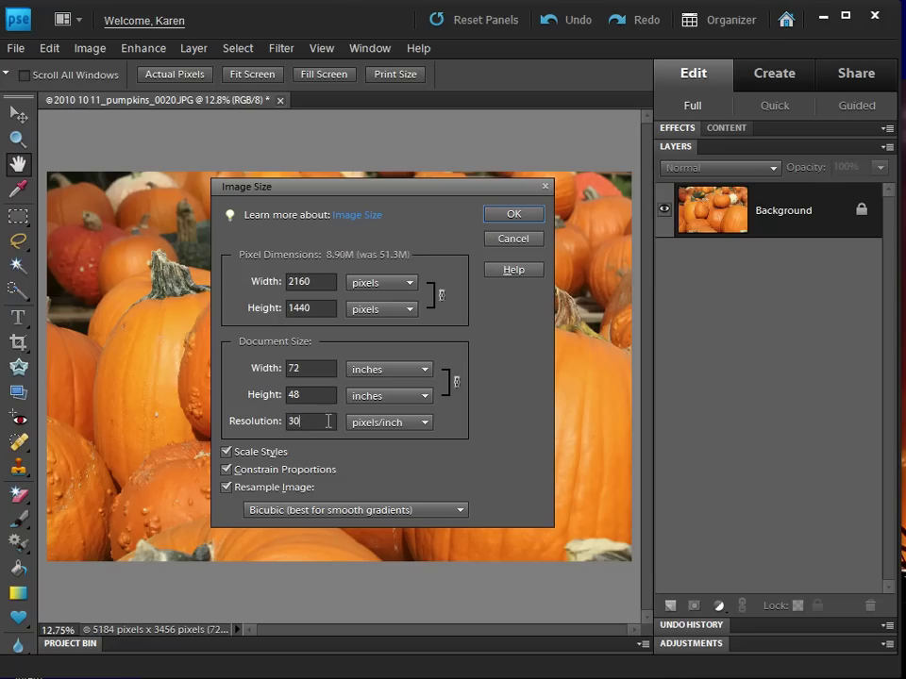
text(0)
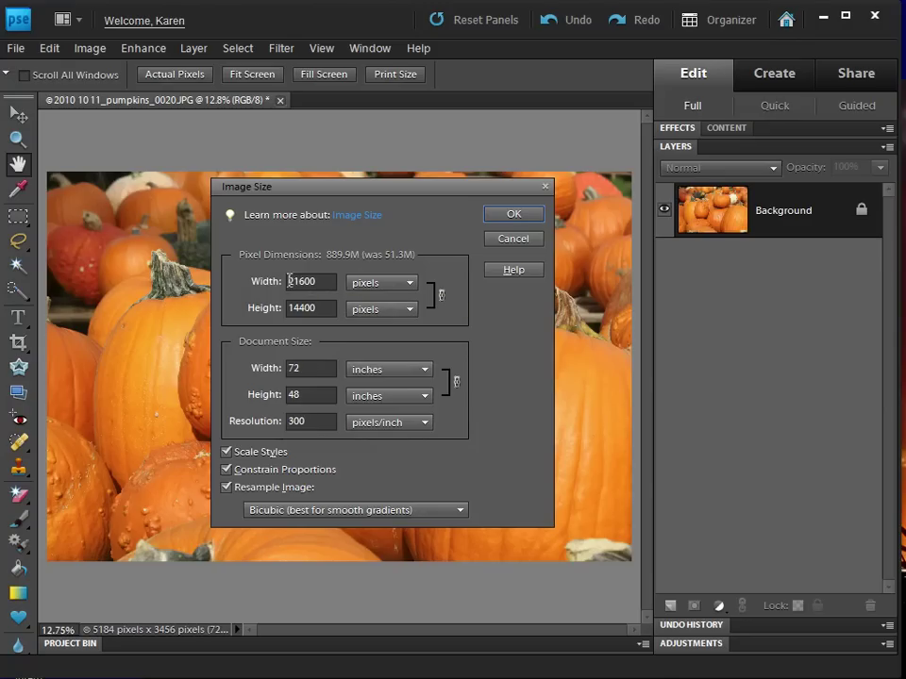
double_click(300, 368)
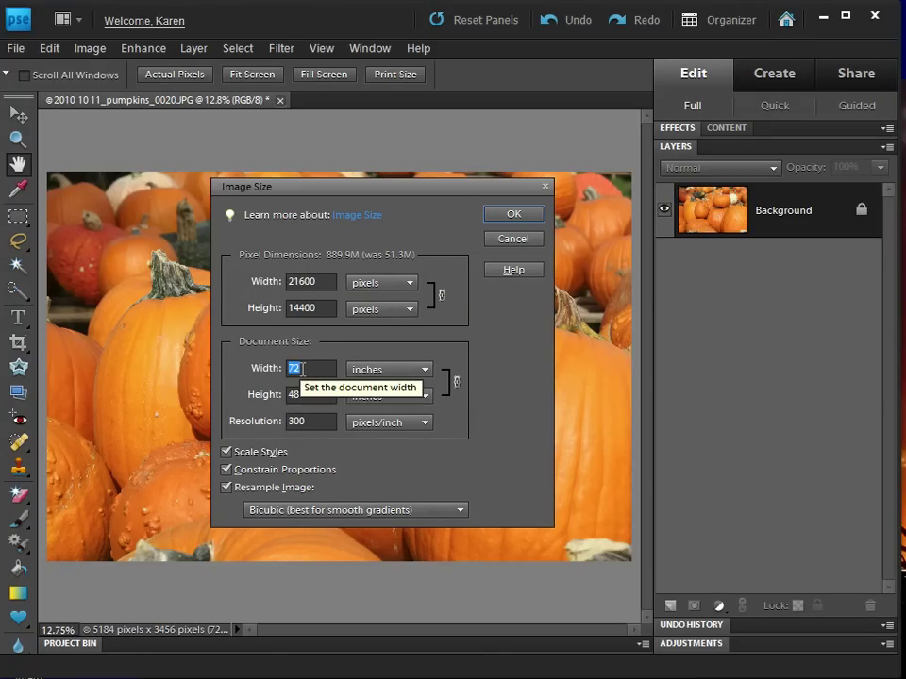
text(6)
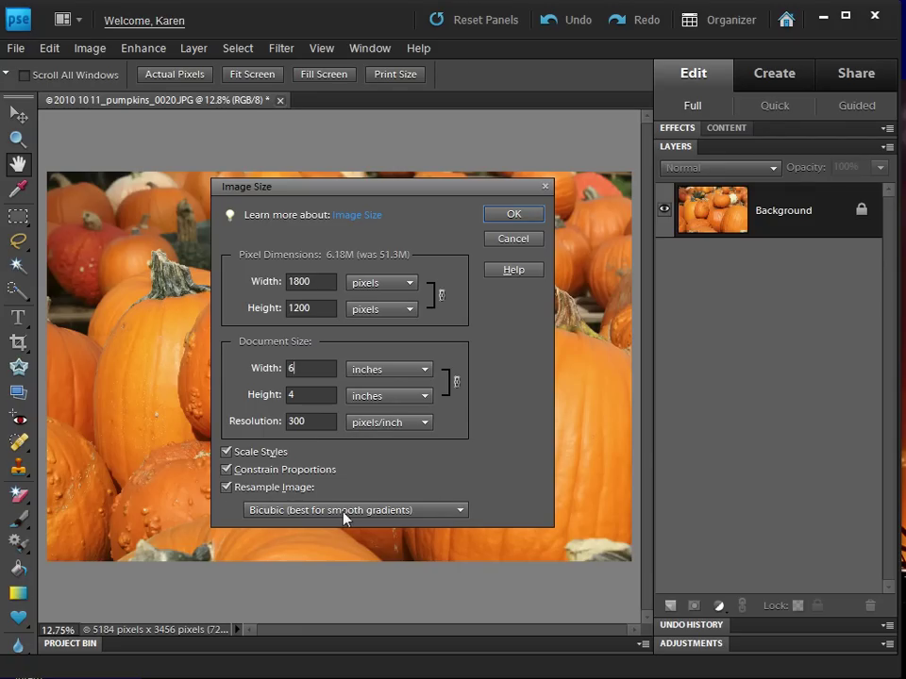
Step: Apply the 1800 × 1200 resize with Bicubic Sharper resampling and fit the photo to the window
click(459, 512)
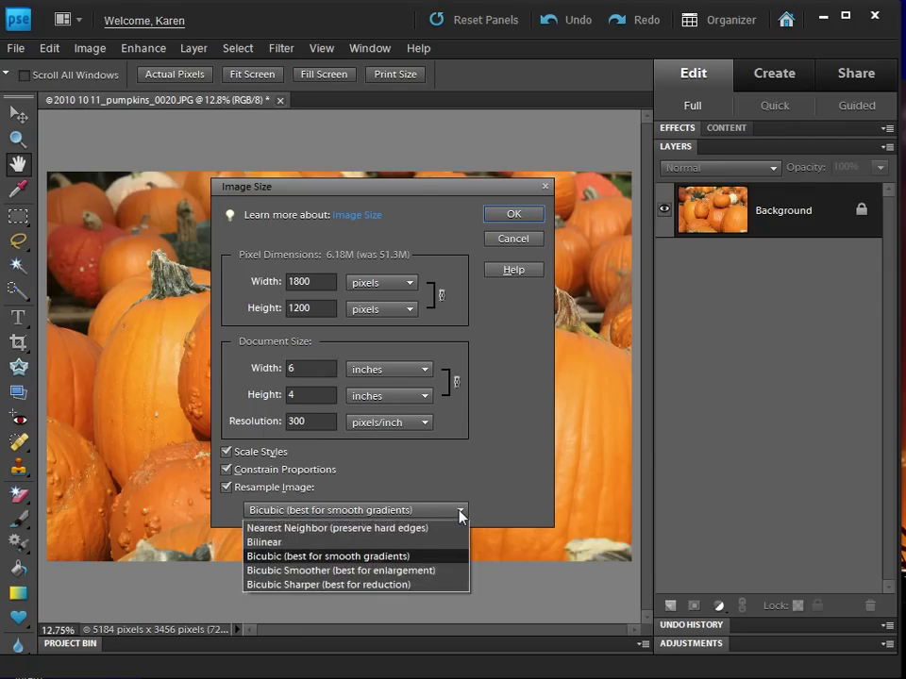
click(395, 585)
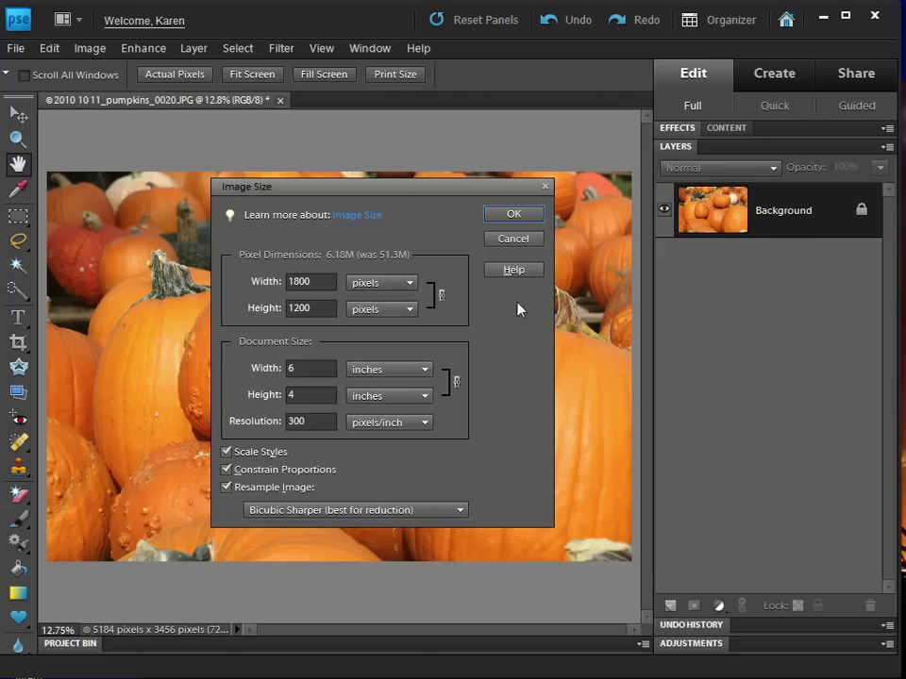
click(517, 216)
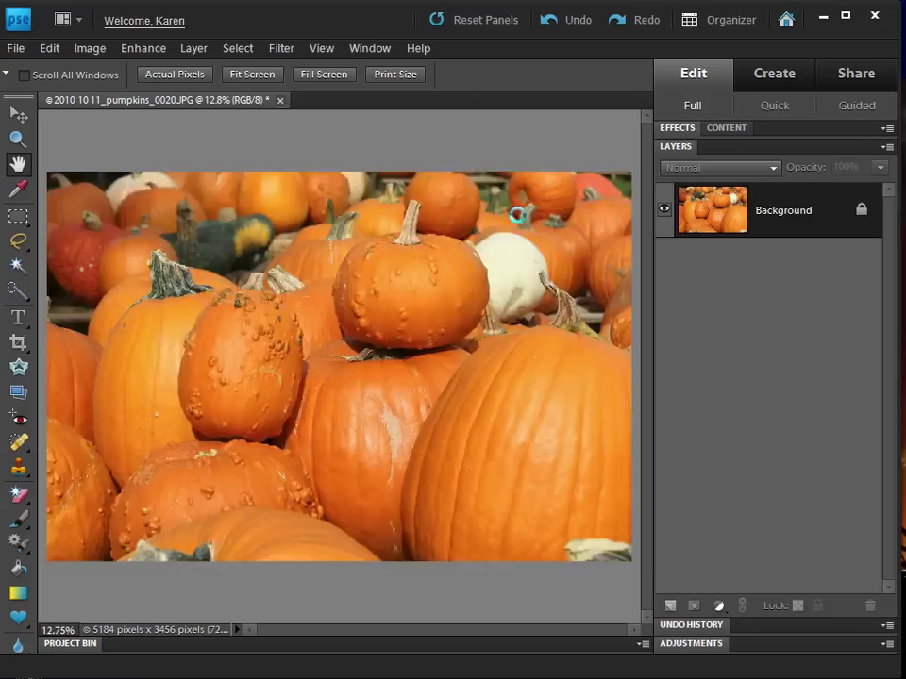
double_click(17, 166)
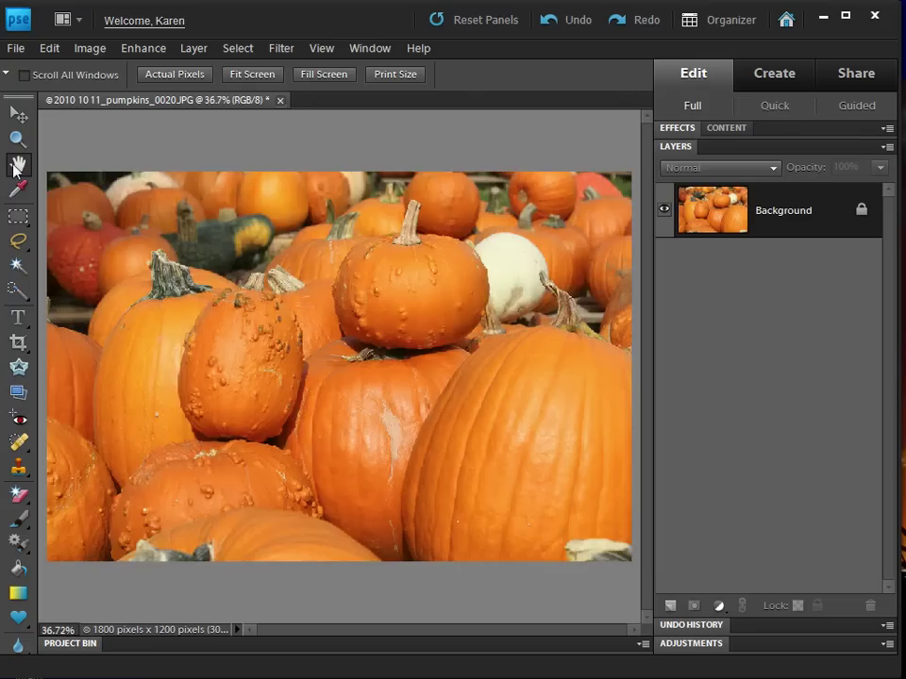